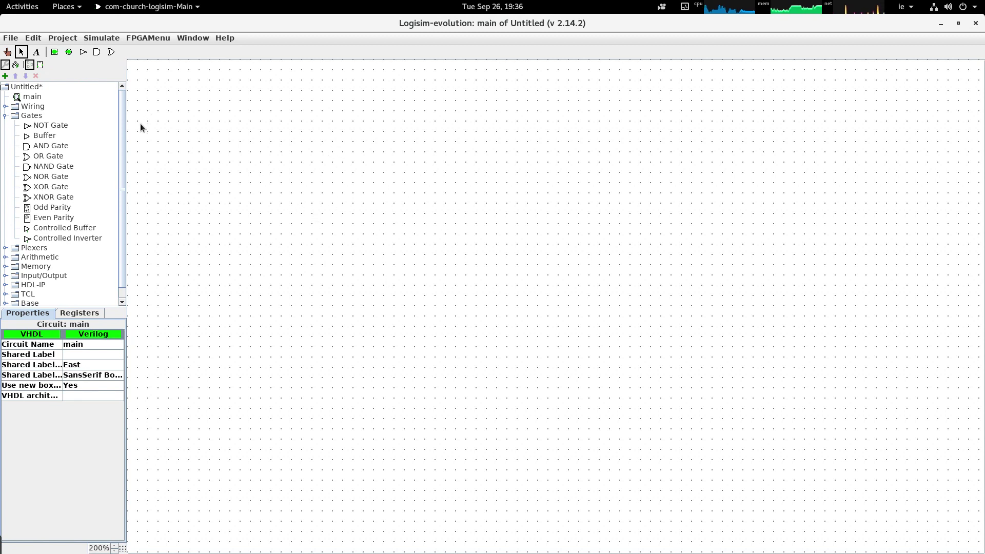
- Collapse and re-expand the Gates folder, then choose the Buffer gate (East-facing, 1 data bit)
{"action": "left_click", "coordinate": [5, 116]}
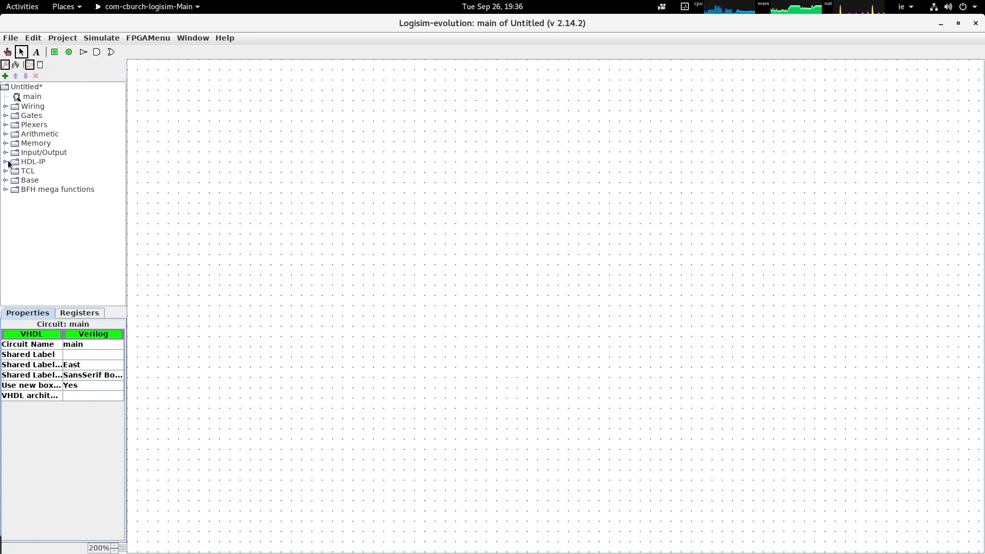
{"action": "left_click", "coordinate": [5, 116]}
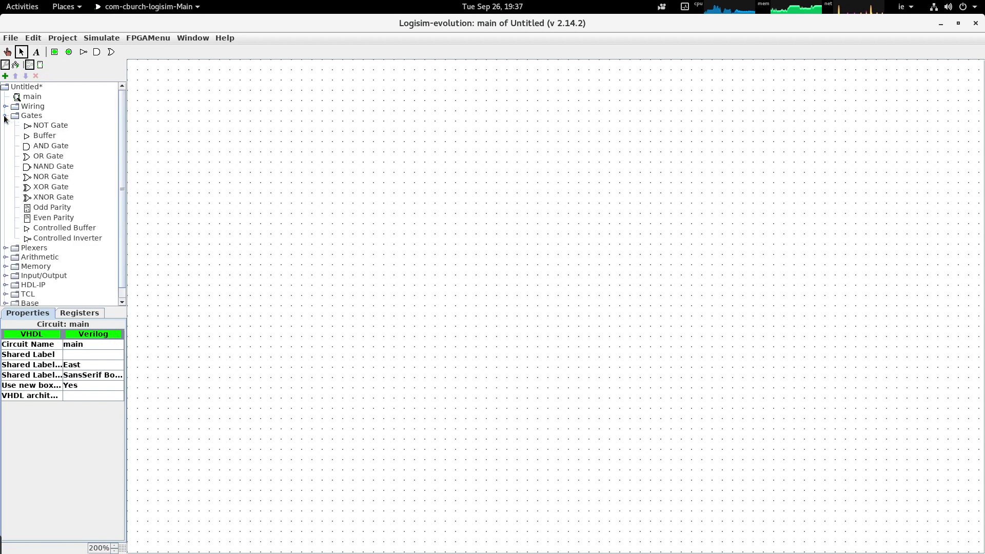
{"action": "left_click", "coordinate": [39, 134]}
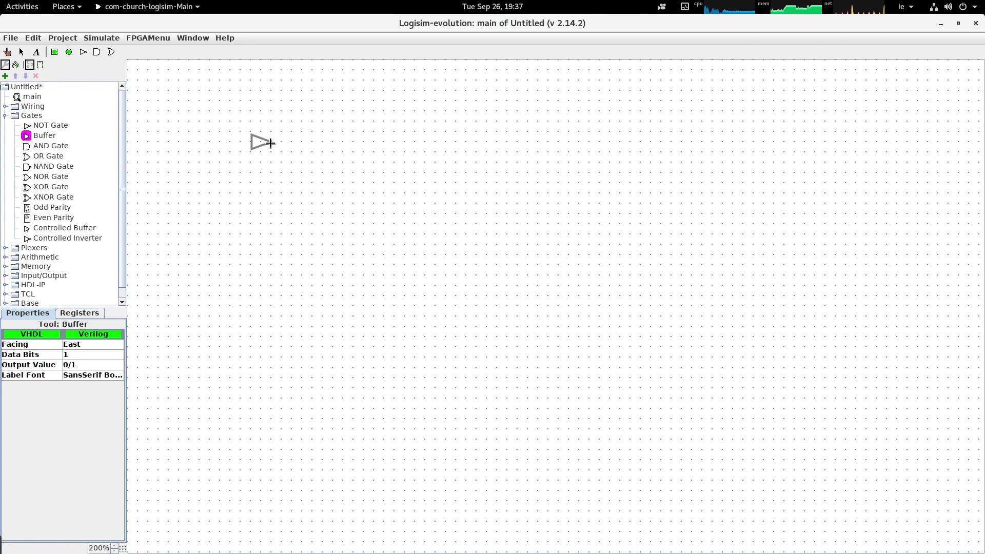
- Drop the East-facing 1-bit Buffer gate onto the middle of the canvas
{"action": "left_click", "coordinate": [271, 143]}
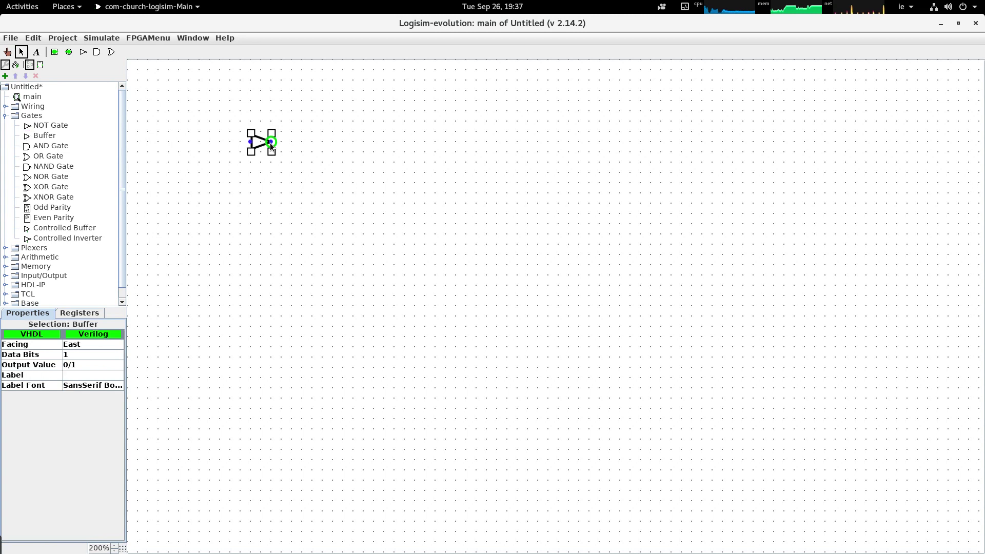
- Place an input pin left of the buffer and an output pin to its right
{"action": "left_click", "coordinate": [54, 52]}
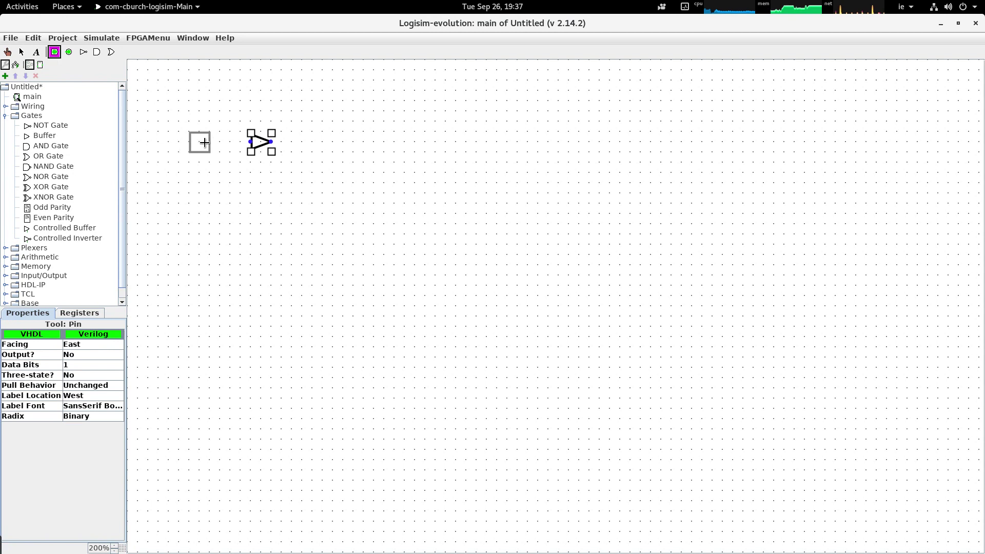
{"action": "left_click", "coordinate": [203, 143]}
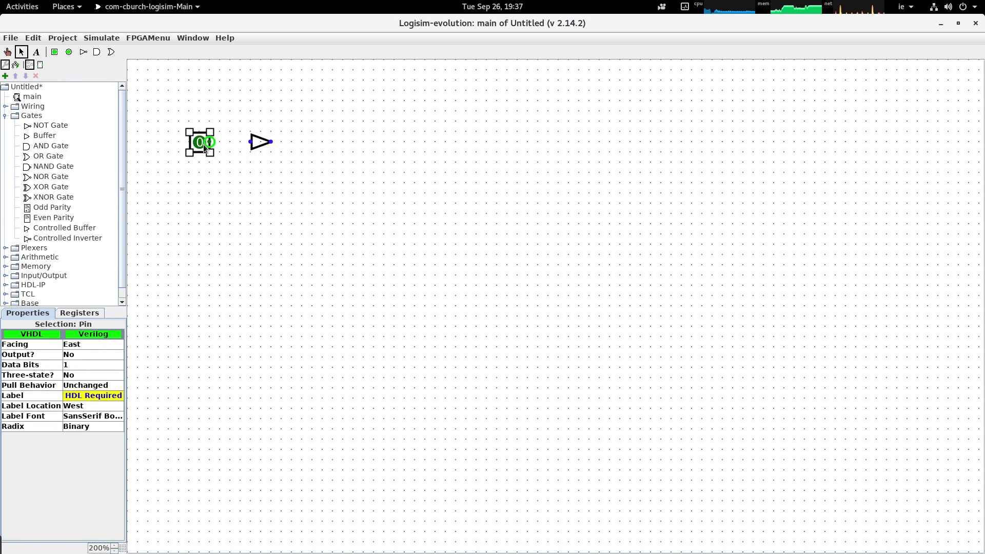
{"action": "left_click", "coordinate": [69, 52]}
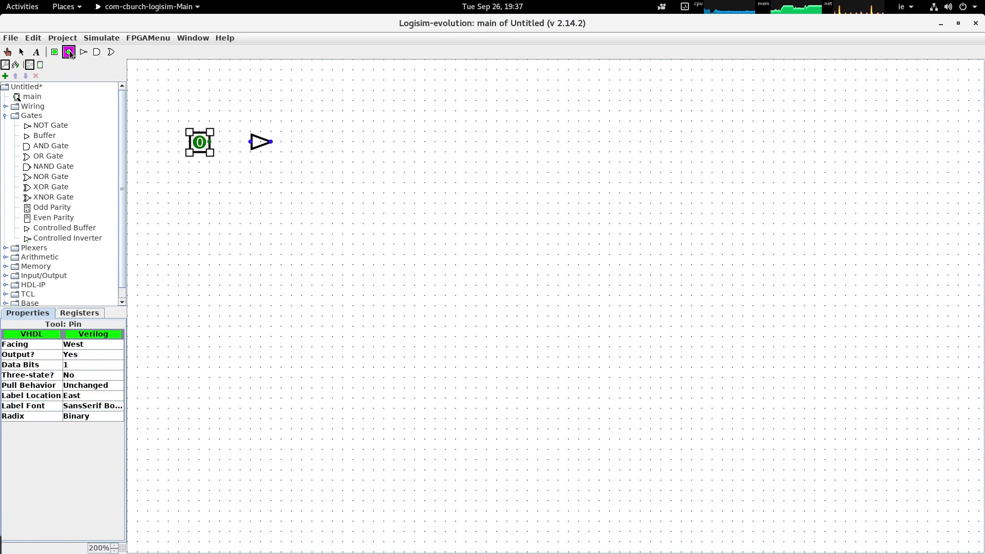
{"action": "left_click", "coordinate": [301, 141]}
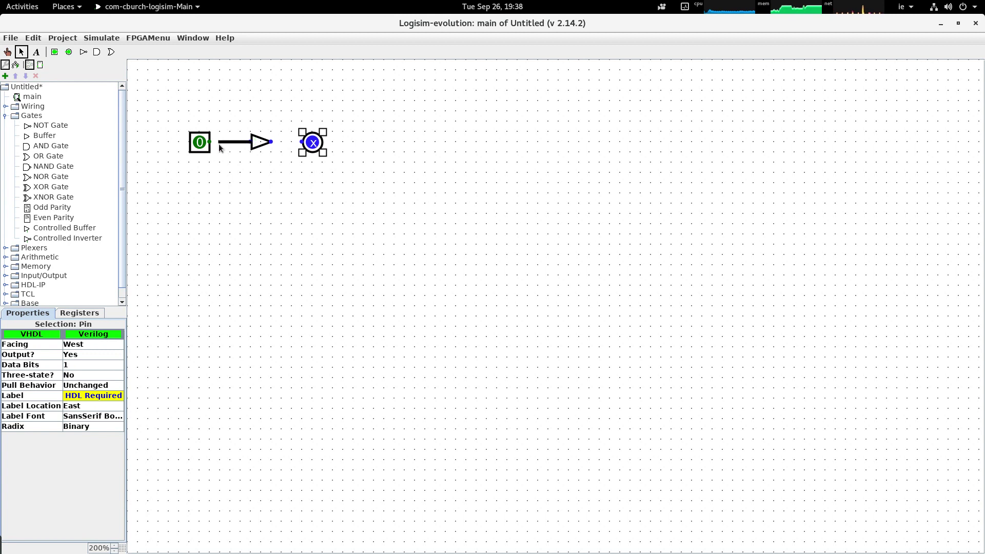
- Wire the input pin into the buffer and the buffer's output to the output pin
{"action": "left_click_drag", "start_coordinate": [211, 142], "coordinate": [211, 142]}
{"action": "left_click_drag", "start_coordinate": [271, 141], "coordinate": [301, 141]}
{"action": "left_click", "coordinate": [288, 207]}
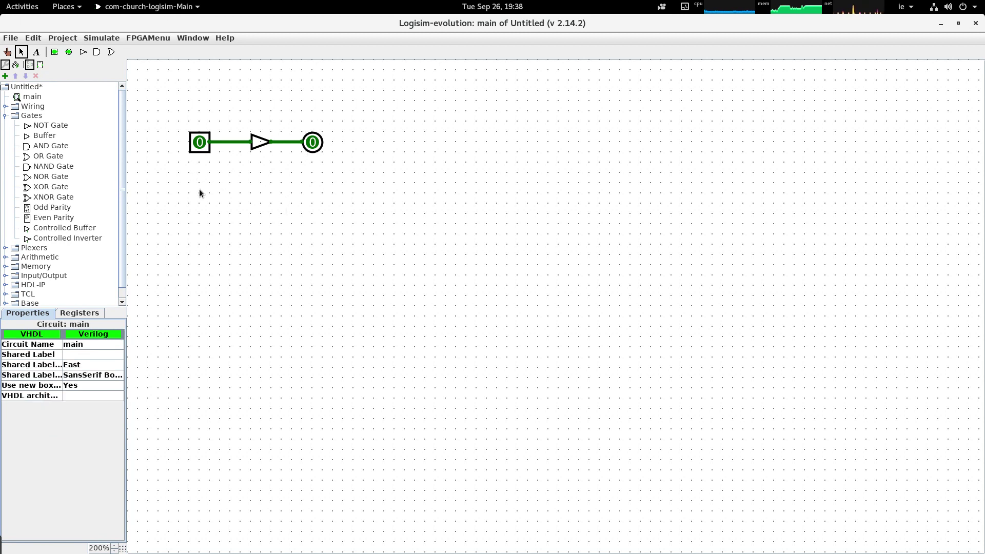
- Add text labels 'A' under the input pin and 'Y' under the output pin
{"action": "left_click", "coordinate": [36, 53]}
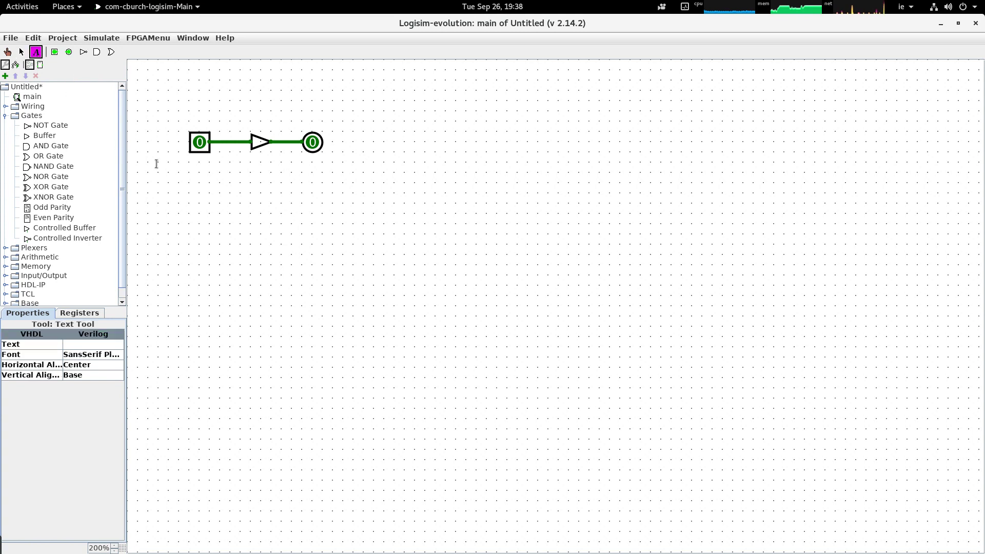
{"action": "left_click", "coordinate": [201, 164]}
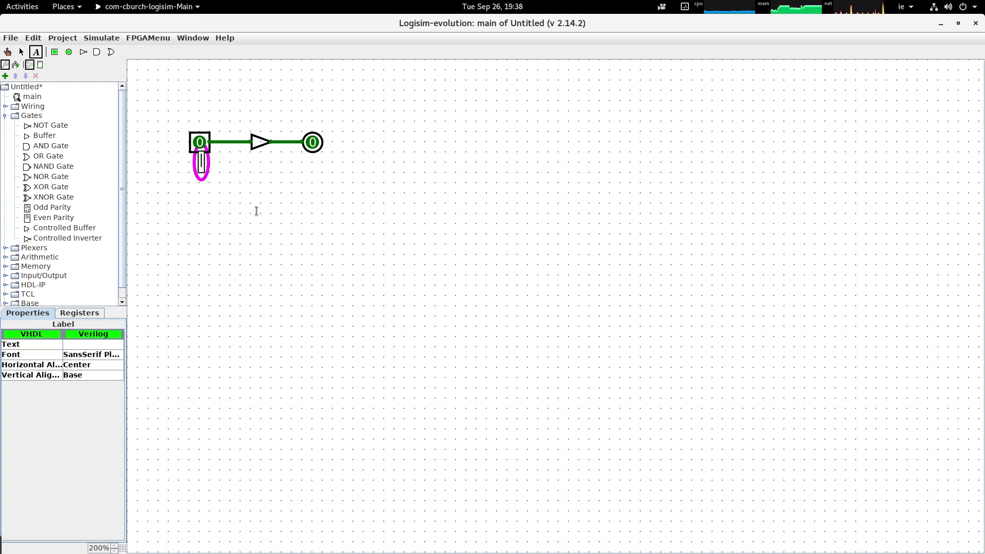
{"action": "type", "text": "A"}
{"action": "left_click", "coordinate": [310, 163]}
{"action": "type", "text": "Y"}
{"action": "left_click", "coordinate": [249, 225]}
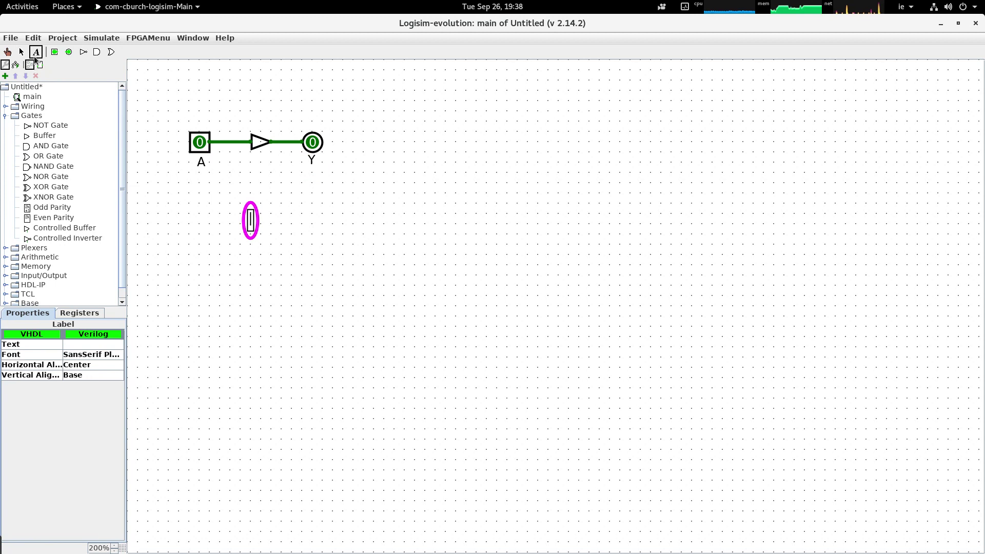
- With the Select tool, check the A and Y labels, then clear the selection
{"action": "left_click", "coordinate": [21, 52]}
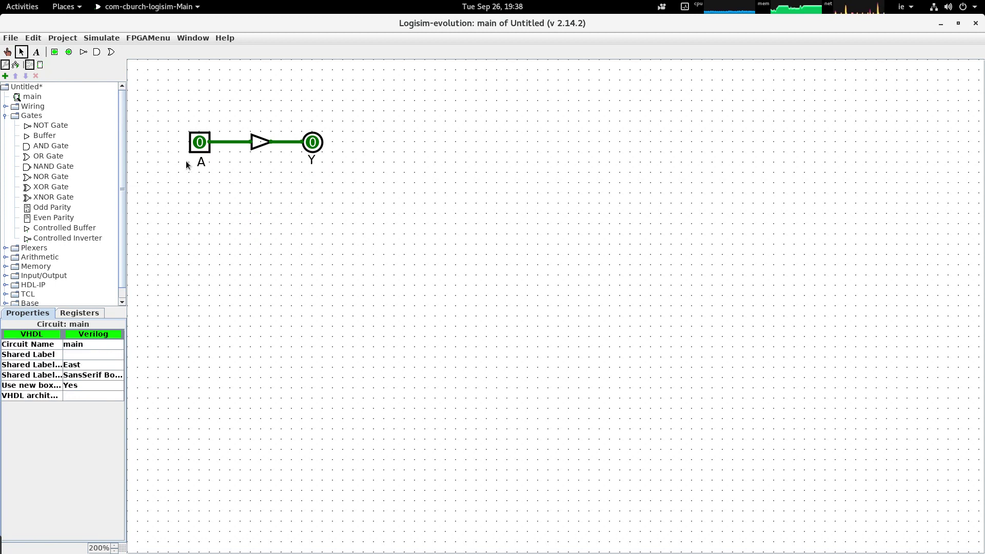
{"action": "left_click", "coordinate": [200, 162]}
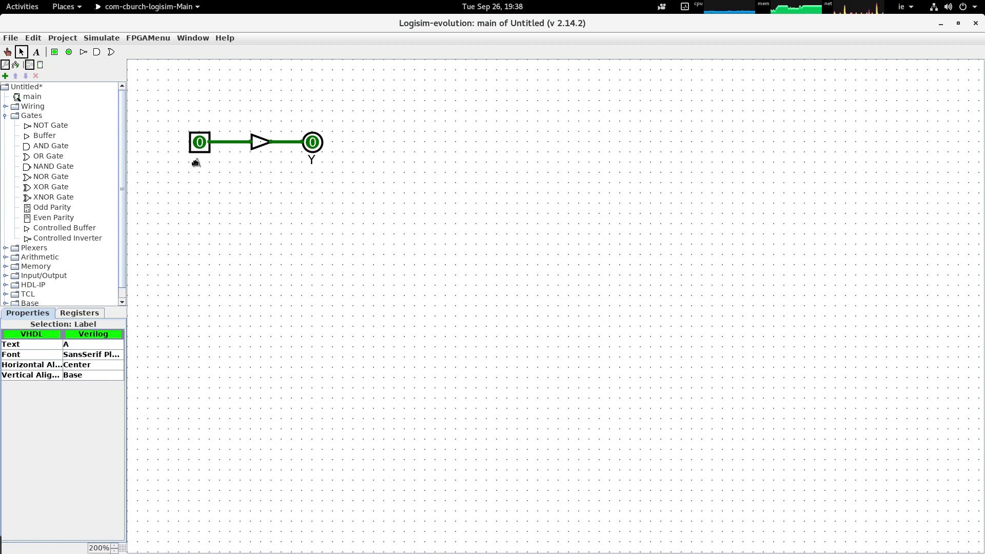
{"action": "left_click", "coordinate": [313, 162]}
{"action": "left_click", "coordinate": [274, 210]}
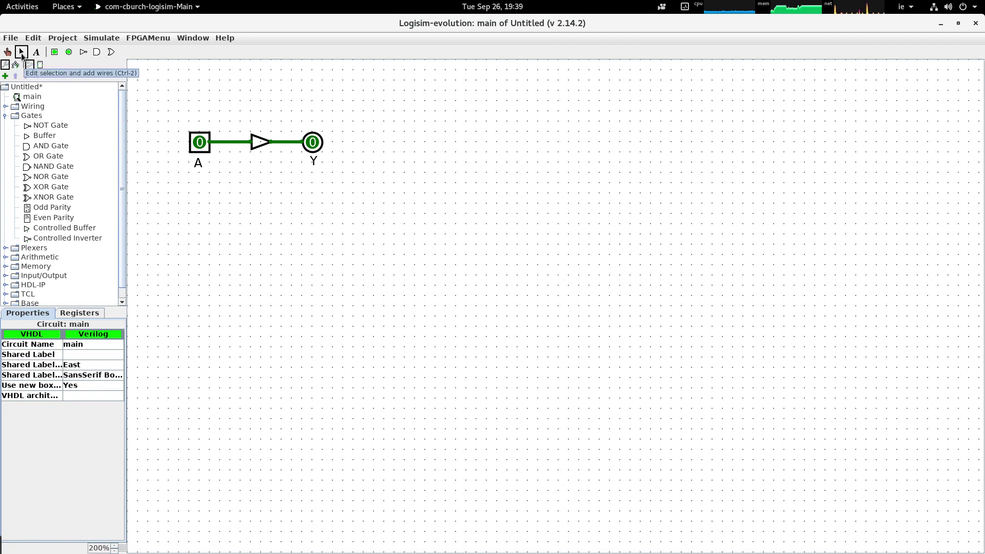
- Use the Poke tool to toggle input A between 0 and 1, ending at 1
{"action": "left_click", "coordinate": [8, 53]}
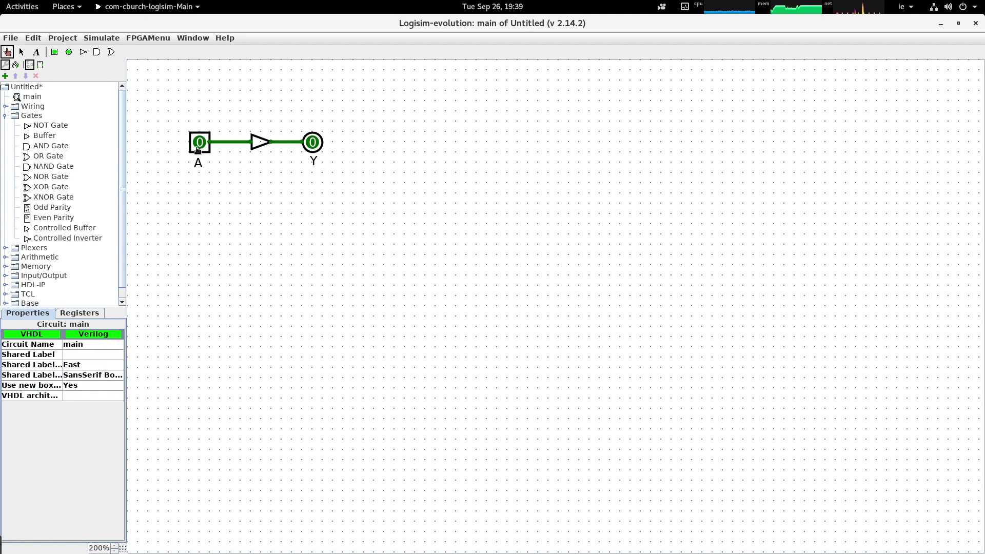
{"action": "left_click", "coordinate": [198, 148]}
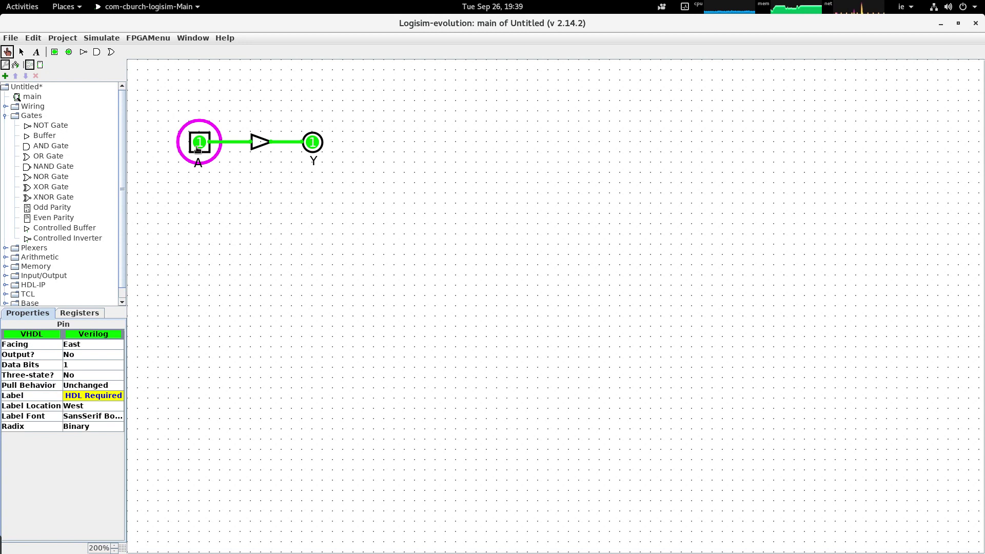
{"action": "left_click", "coordinate": [198, 149]}
{"action": "left_click", "coordinate": [197, 148]}
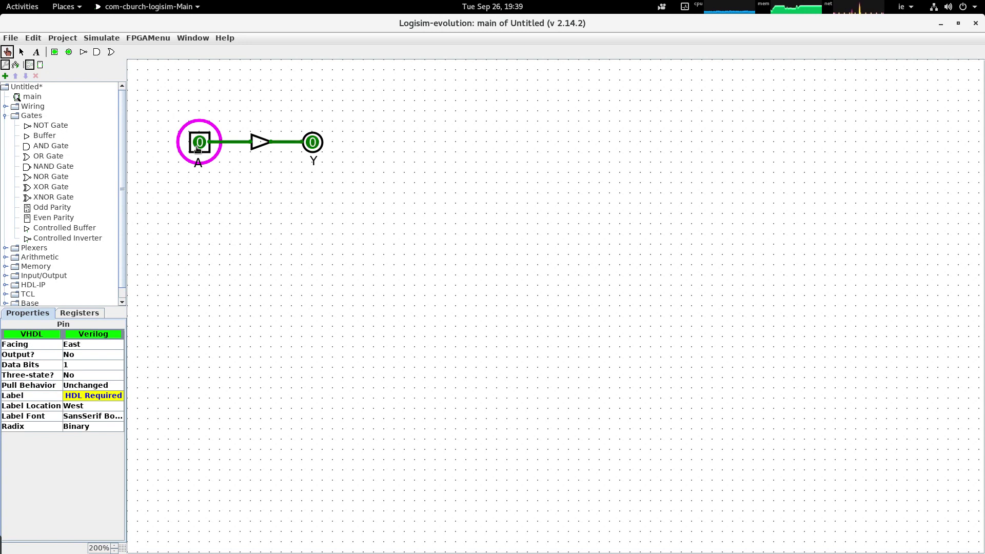
{"action": "left_click", "coordinate": [198, 148]}
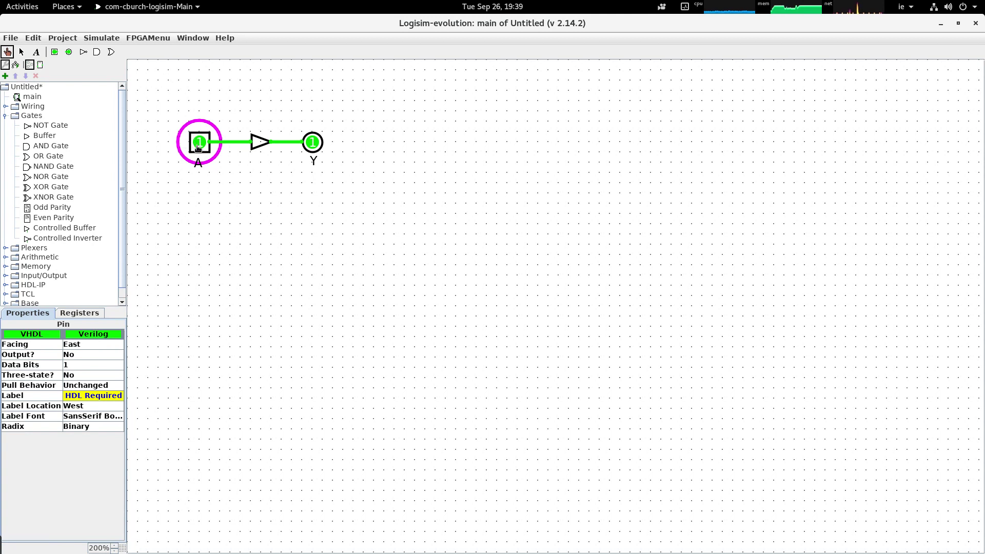
- Probe the wires from A and into Y, then inspect output pin Y
{"action": "left_click", "coordinate": [235, 145]}
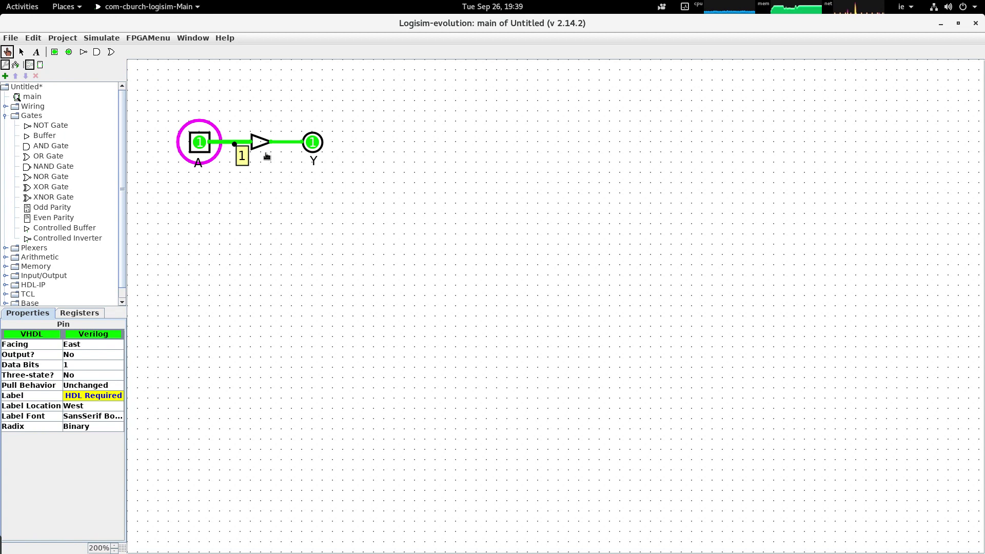
{"action": "left_click", "coordinate": [228, 147]}
{"action": "left_click", "coordinate": [229, 145]}
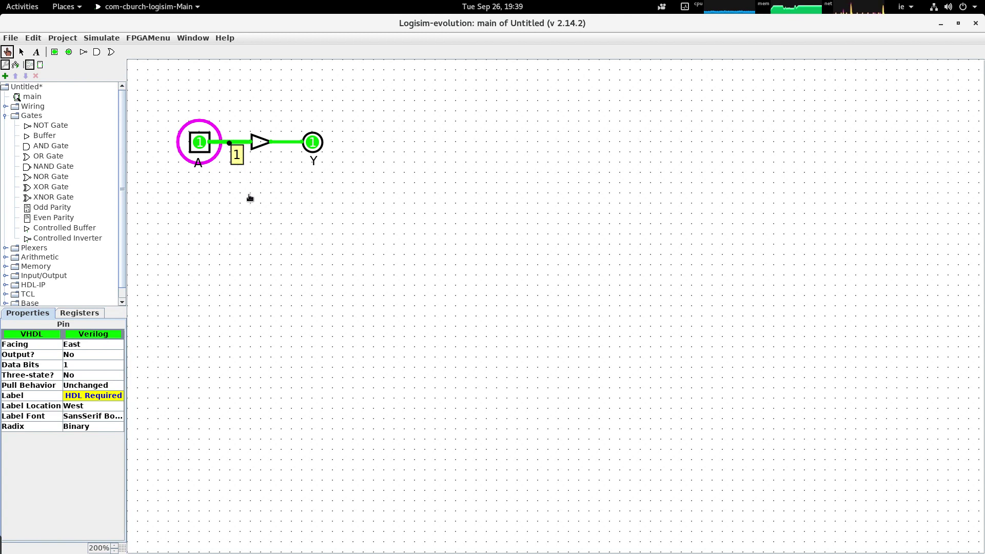
{"action": "left_click", "coordinate": [284, 143]}
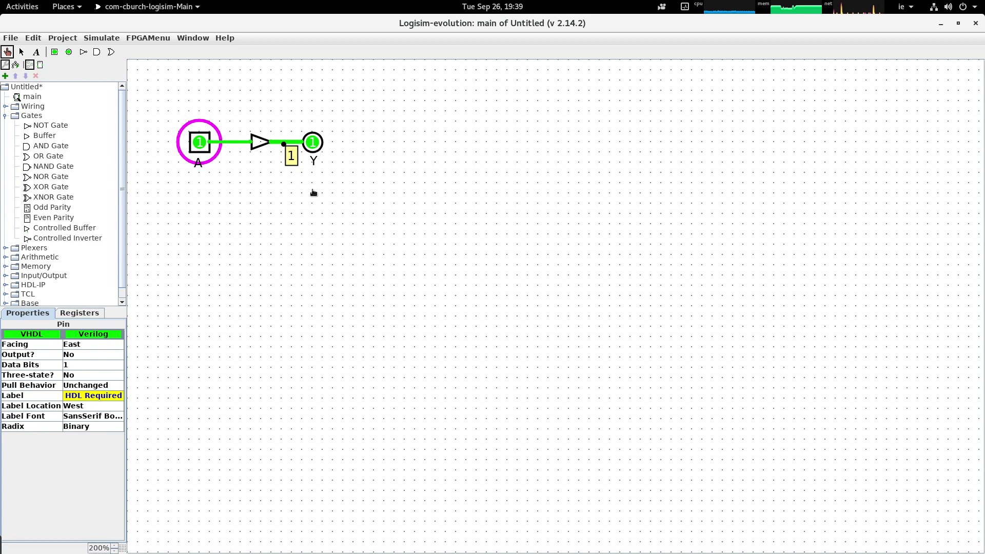
{"action": "left_click", "coordinate": [312, 143]}
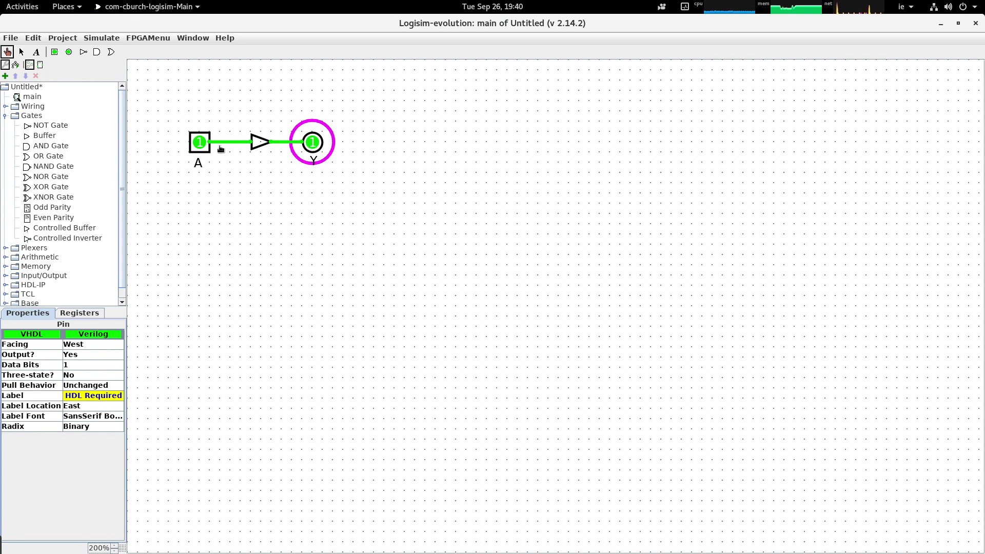
- Toggle input A several times, leaving it at 0
{"action": "left_click", "coordinate": [201, 146]}
{"action": "left_click", "coordinate": [202, 146]}
{"action": "left_click", "coordinate": [203, 145]}
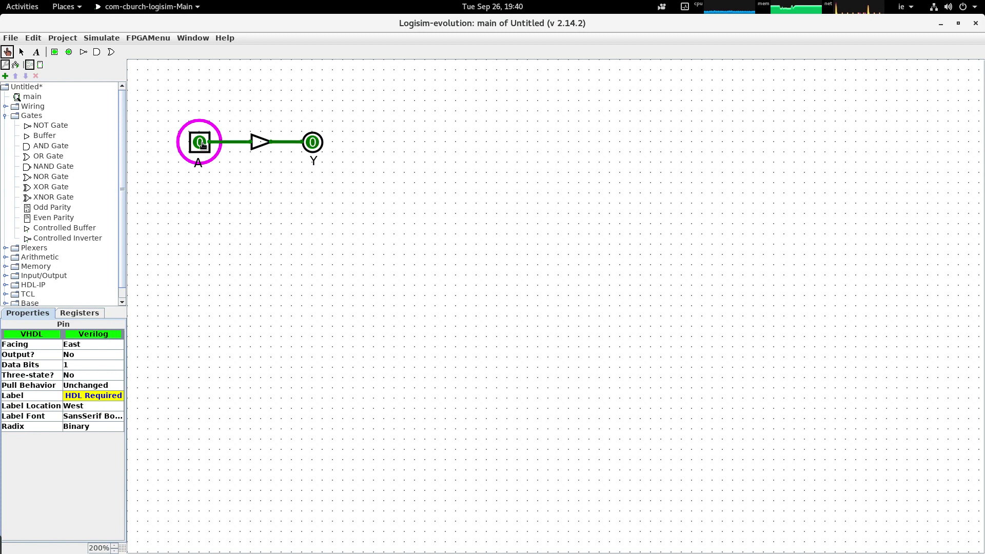
{"action": "left_click", "coordinate": [202, 146]}
{"action": "left_click", "coordinate": [202, 146]}
- Zoom the canvas to 340%, set A back to 1, and select the buffer gate
{"action": "left_click", "coordinate": [114, 545]}
{"action": "left_click", "coordinate": [113, 546]}
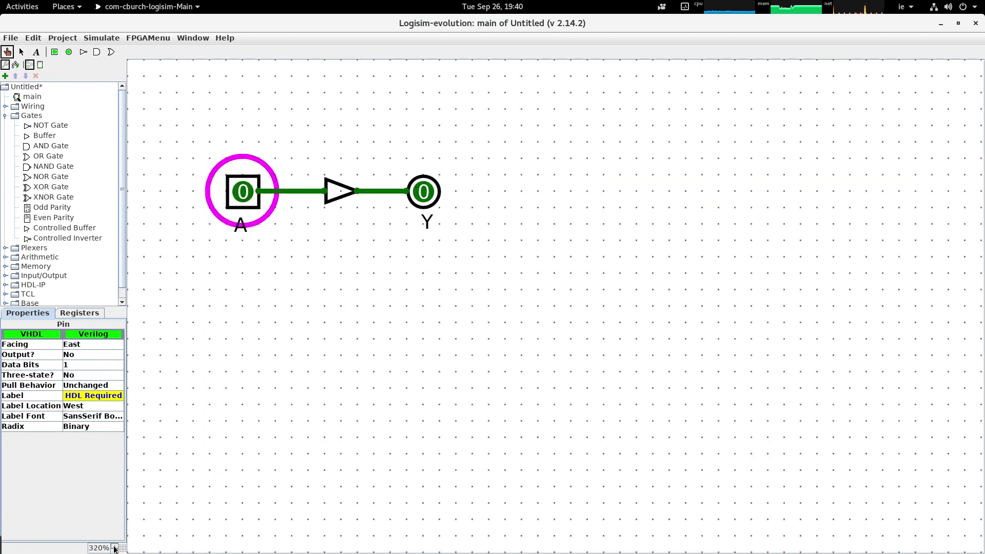
{"action": "left_click", "coordinate": [242, 198]}
{"action": "left_click", "coordinate": [243, 199]}
{"action": "left_click", "coordinate": [243, 198]}
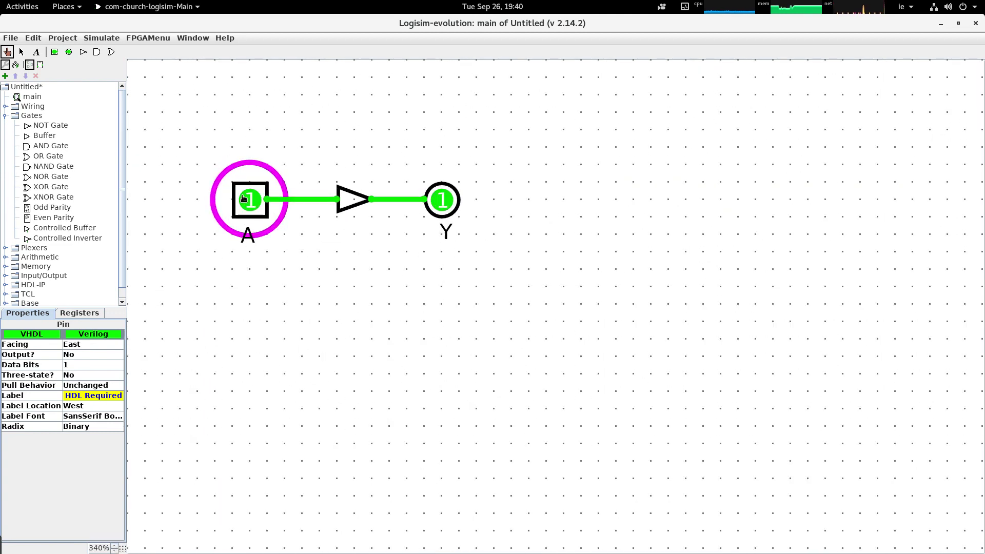
{"action": "left_click", "coordinate": [21, 52]}
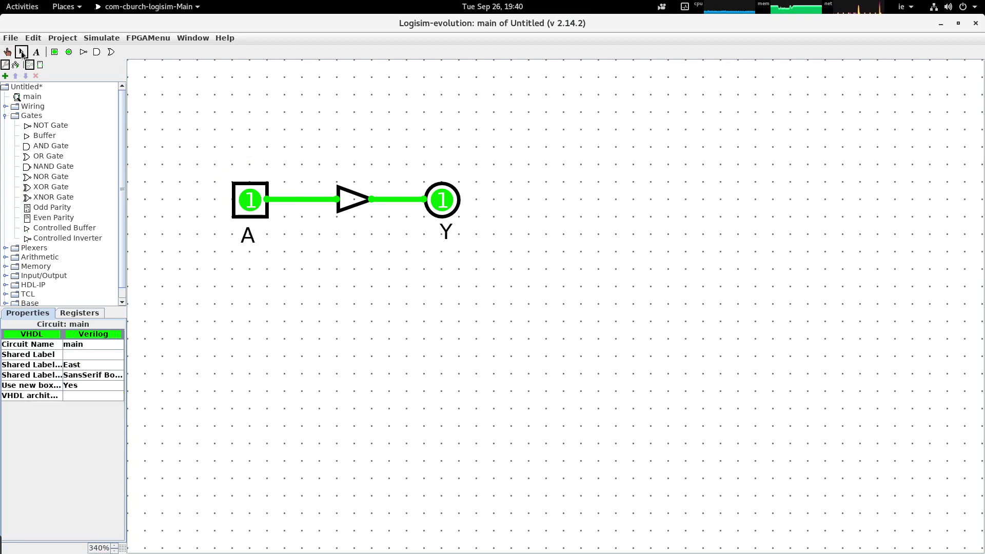
{"action": "left_click", "coordinate": [352, 199]}
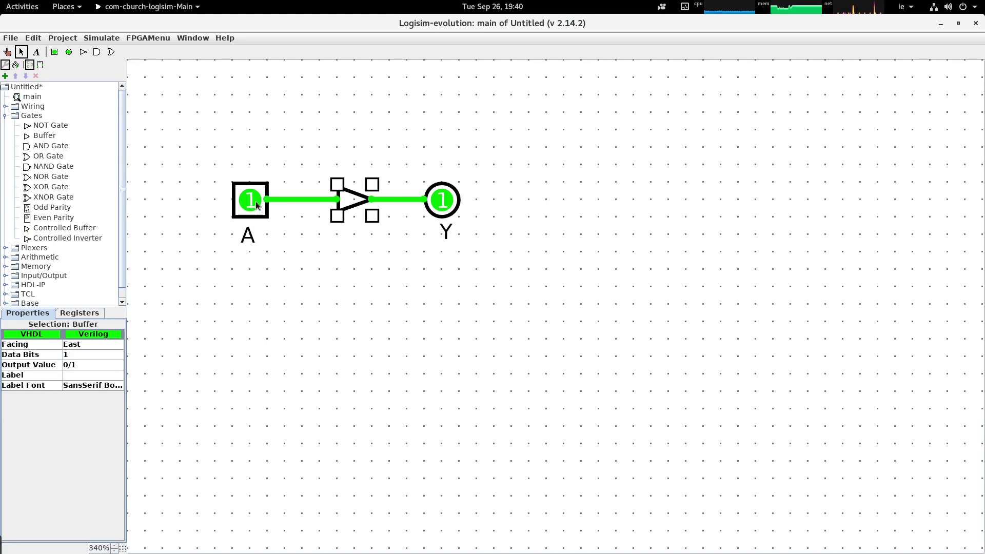
- Review pins Y and A properties, then poke A off and on so Y follows to 1
{"action": "left_click", "coordinate": [447, 207]}
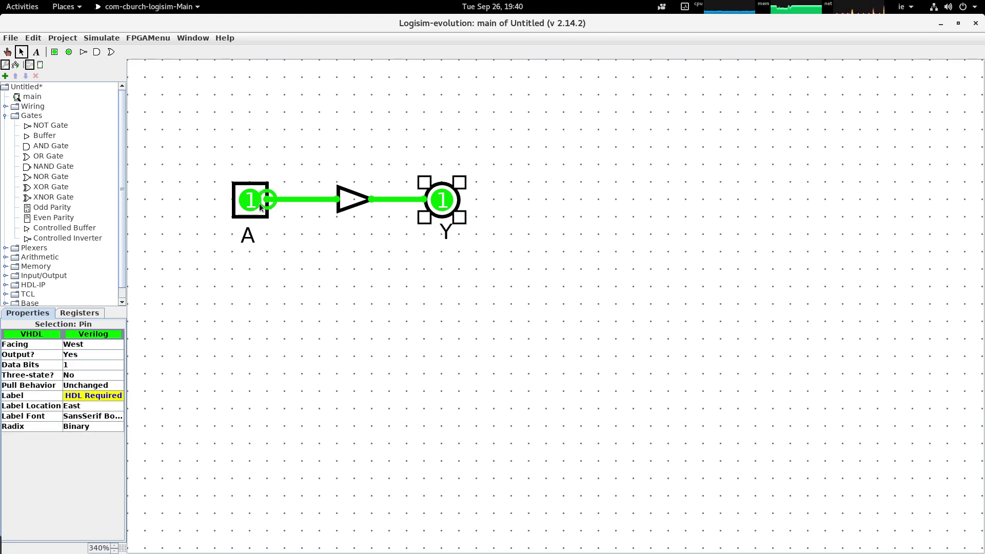
{"action": "left_click", "coordinate": [254, 202]}
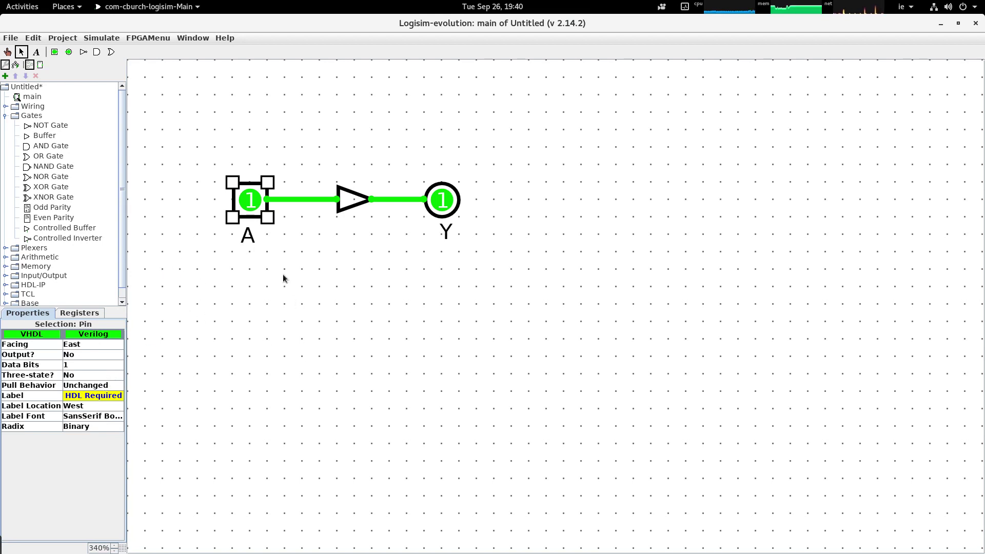
{"action": "left_click", "coordinate": [9, 51]}
{"action": "left_click", "coordinate": [250, 214]}
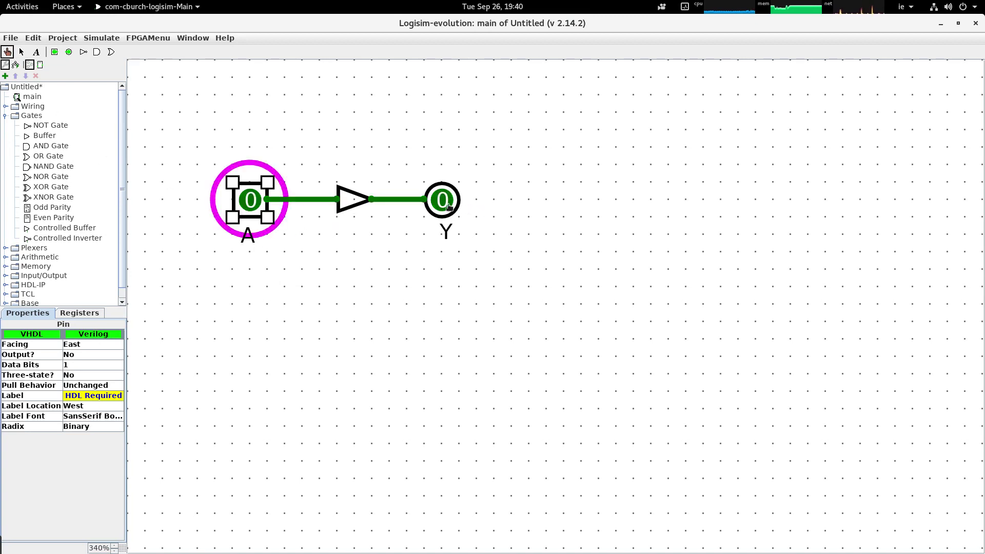
{"action": "left_click", "coordinate": [259, 208]}
{"action": "left_click", "coordinate": [258, 208]}
{"action": "left_click", "coordinate": [258, 208]}
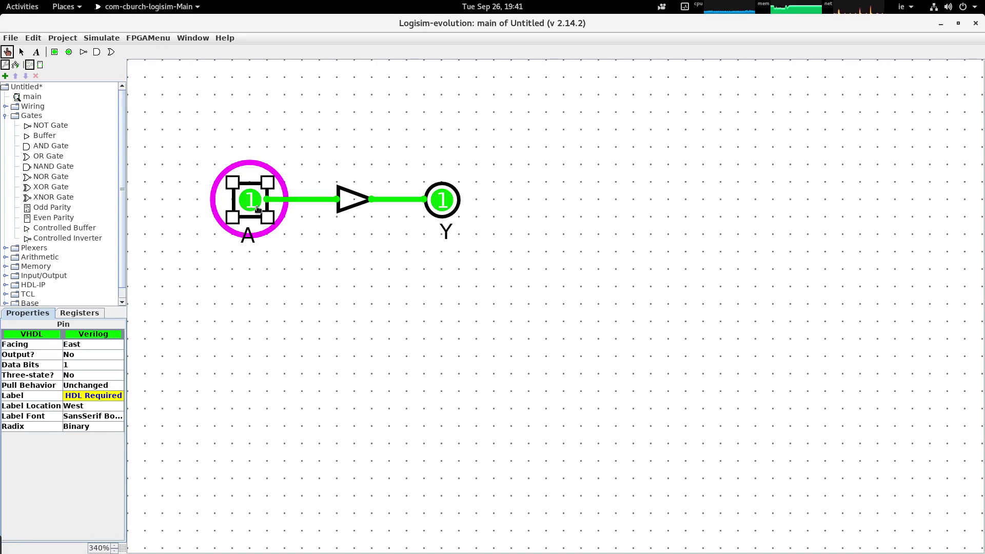